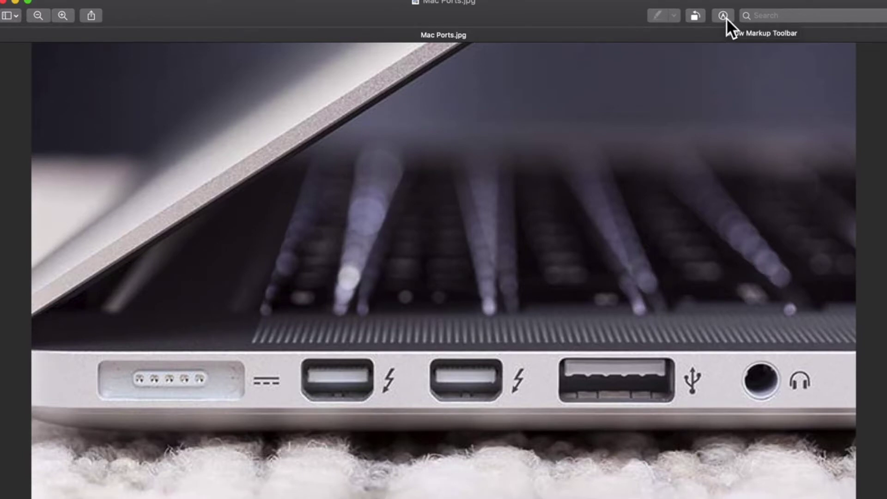
- Show Preview's markup toolbar for the Mac Ports.jpg photo
left_click(726, 18)
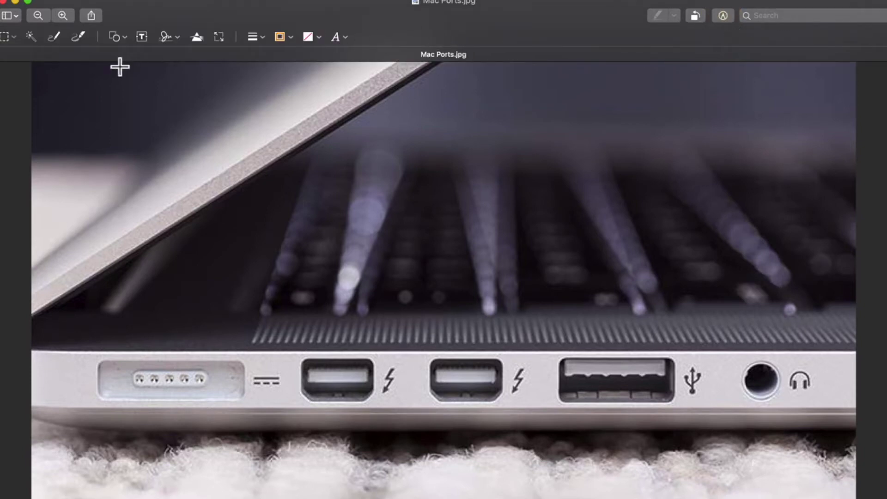
- Select the Sketch tool and set its border colour to orange
left_click(55, 41)
left_click(292, 39)
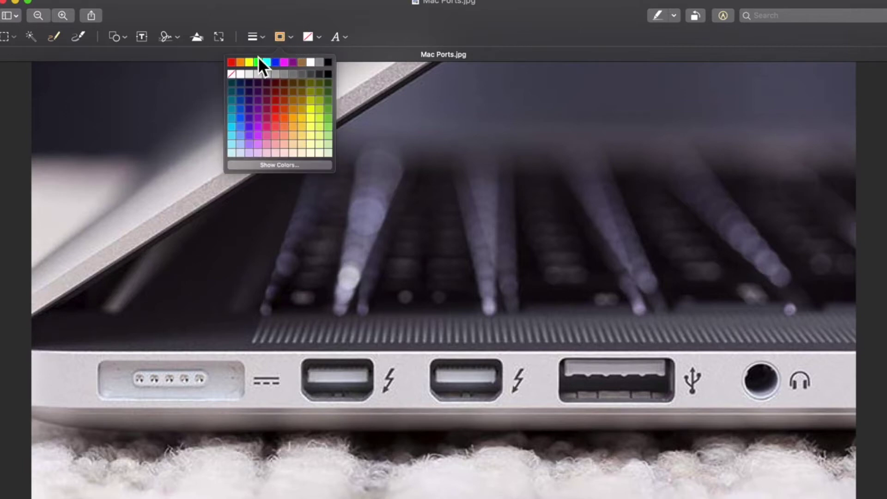
left_click(242, 64)
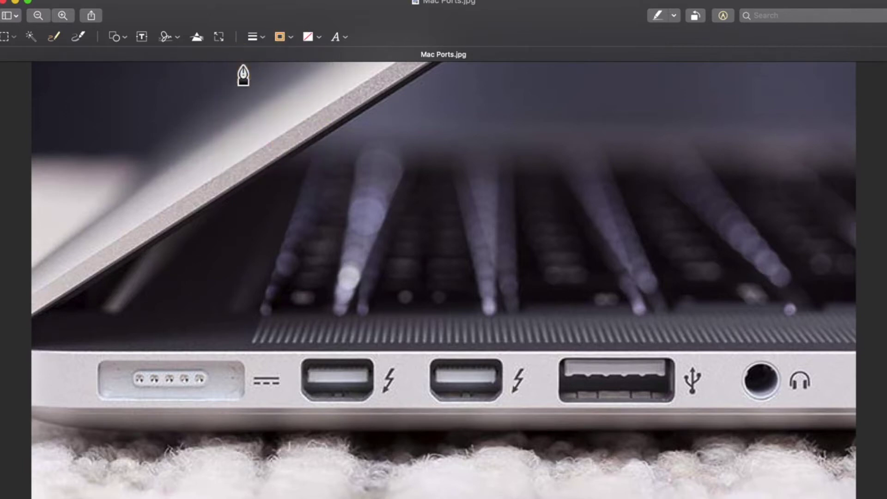
- Sketch a loop around the second Thunderbolt port and convert it to a perfect circle
mouse_move(488, 319)
left_mouse_down()
mouse_move(476, 320)
mouse_move(408, 408)
mouse_move(500, 405)
mouse_move(494, 326)
mouse_move(483, 319)
left_mouse_up()
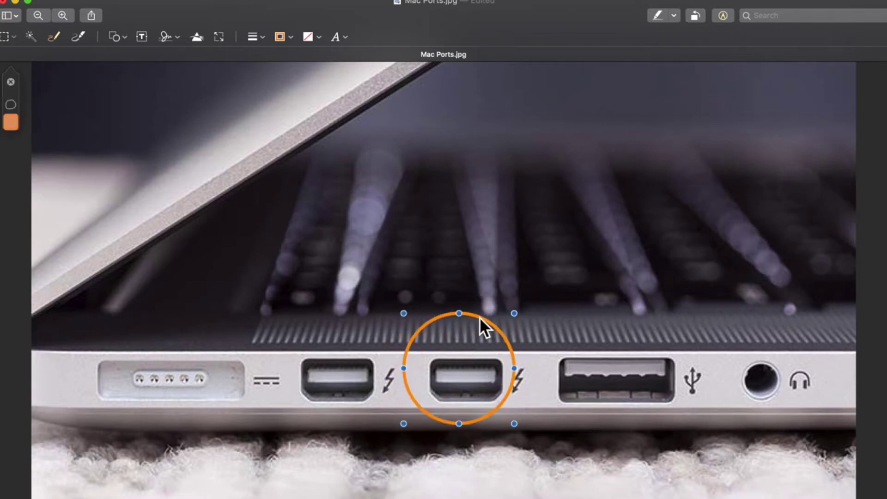
left_click(11, 107)
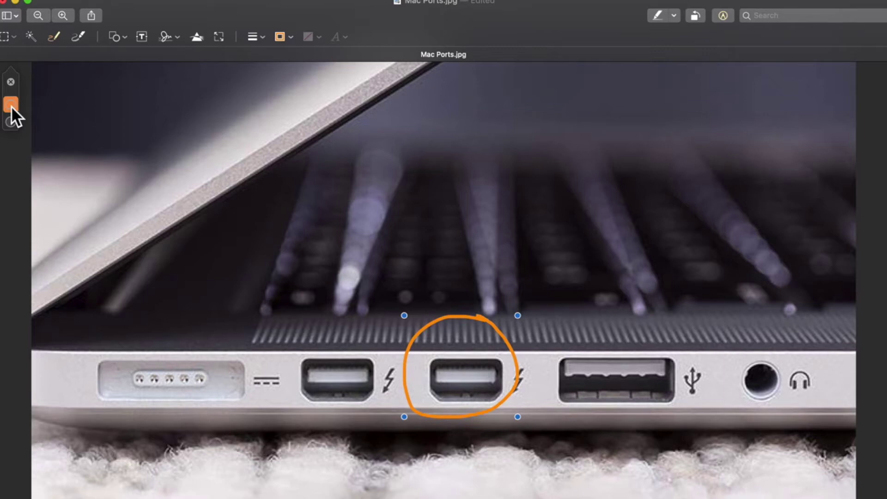
left_click(11, 122)
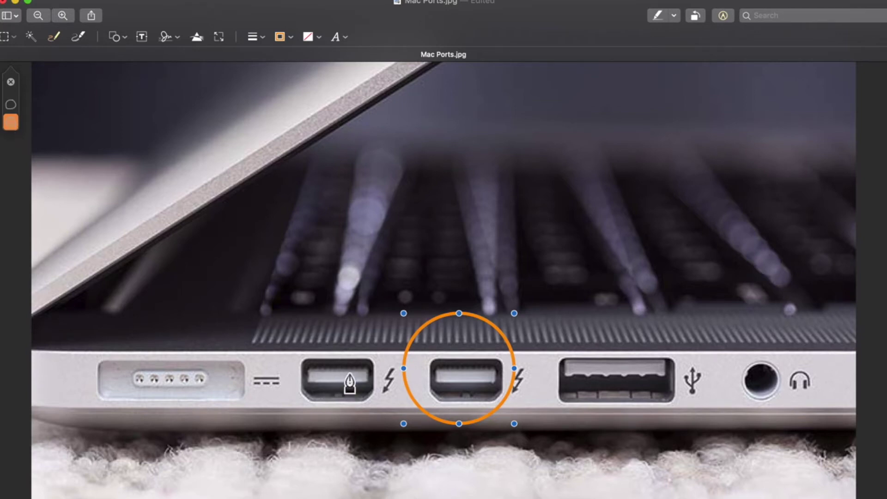
- Sketch an arrow to the left Thunderbolt port and a rectangle around the USB port
mouse_move(399, 207)
left_mouse_down()
mouse_move(376, 241)
mouse_move(335, 355)
mouse_move(318, 319)
mouse_move(346, 362)
left_mouse_up()
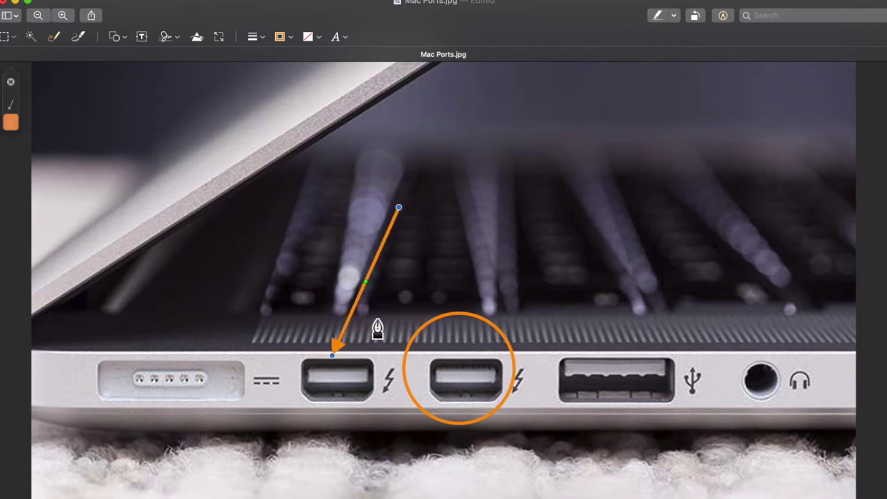
mouse_move(550, 302)
left_mouse_down()
mouse_move(553, 416)
mouse_move(726, 437)
mouse_move(716, 344)
mouse_move(691, 300)
mouse_move(549, 300)
mouse_move(600, 301)
mouse_move(584, 297)
mouse_move(588, 304)
left_mouse_up()
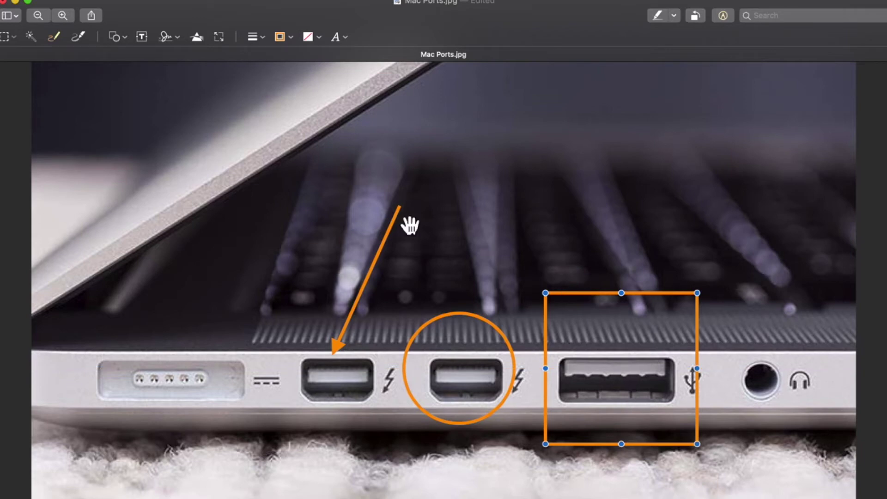
left_click(477, 247)
- Insert a text box and move it below the left Thunderbolt port
left_click(143, 38)
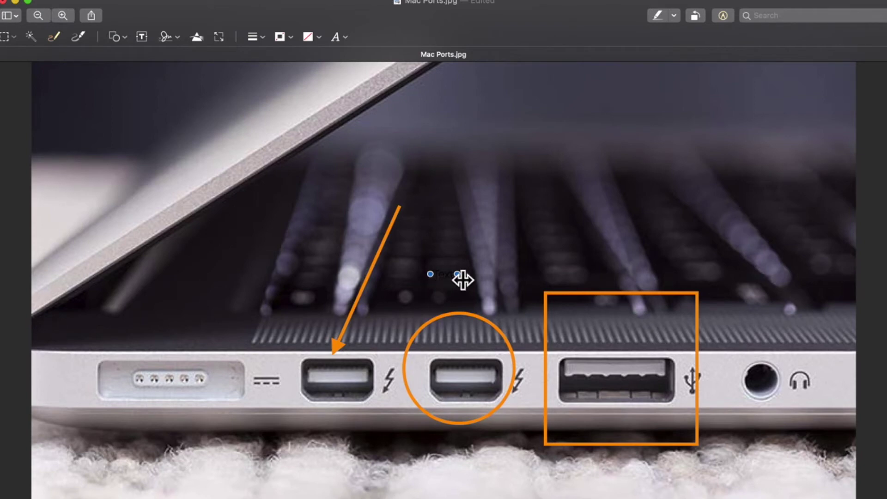
left_click_drag(453, 279, 328, 418)
- Style the label as bold orange 24 pt Times and select its placeholder word
left_click(340, 38)
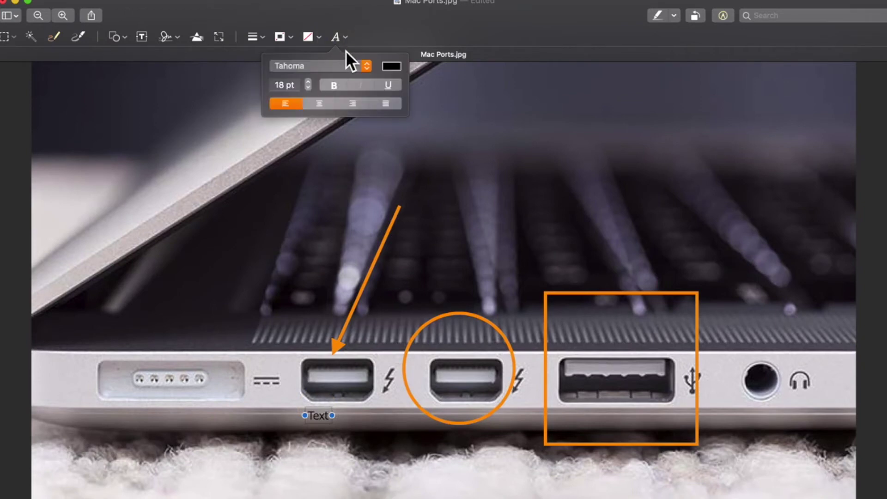
left_click(309, 82)
left_click(308, 82)
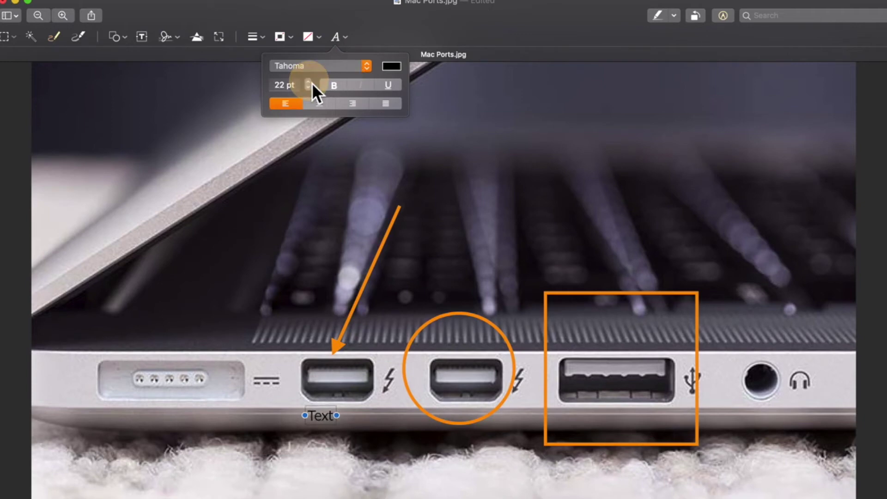
left_click(309, 81)
left_click(309, 82)
left_click(338, 67)
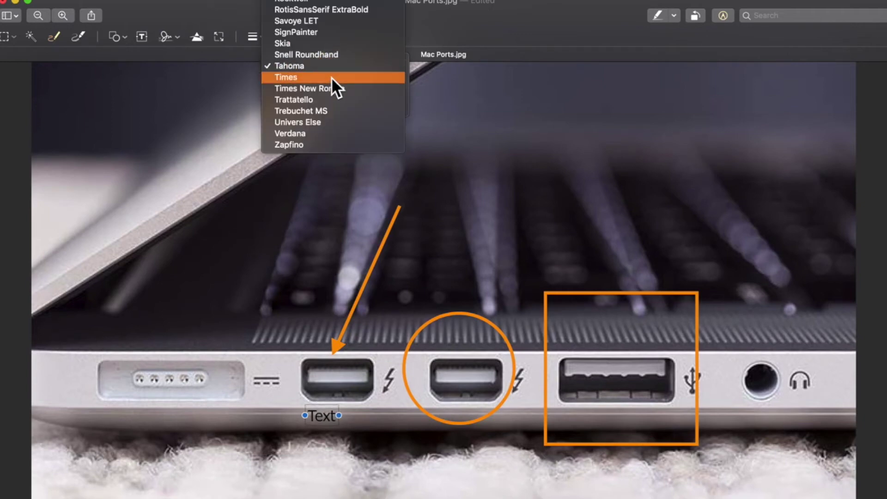
left_click(333, 78)
left_click(394, 66)
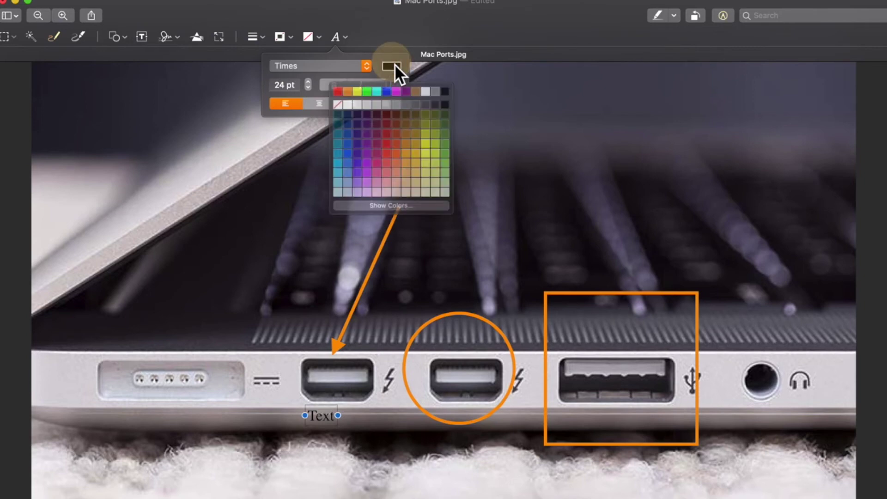
left_click(352, 89)
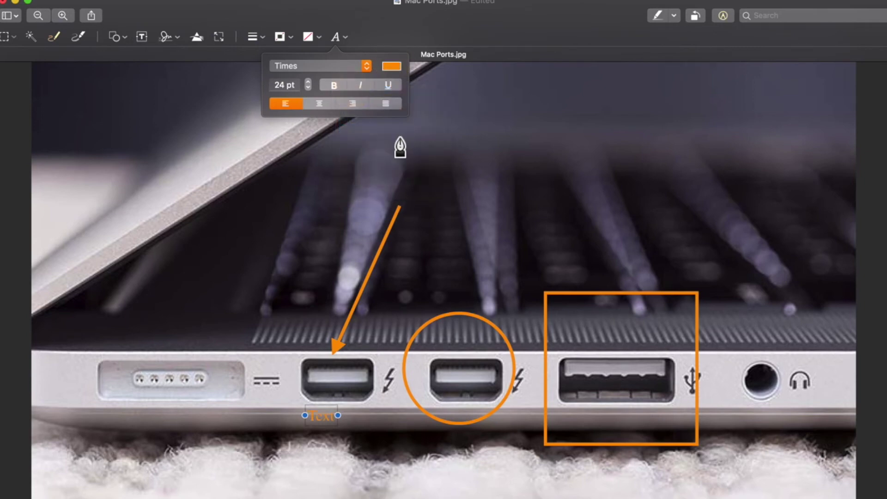
left_click(333, 85)
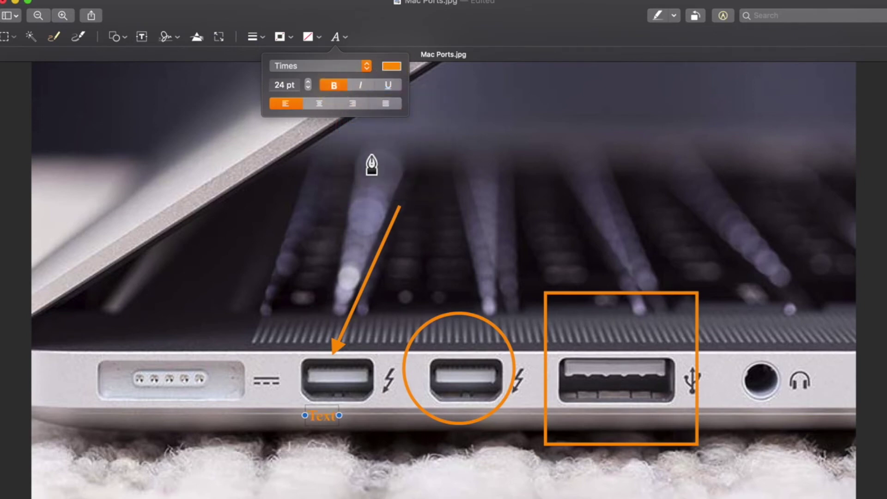
double_click(322, 417)
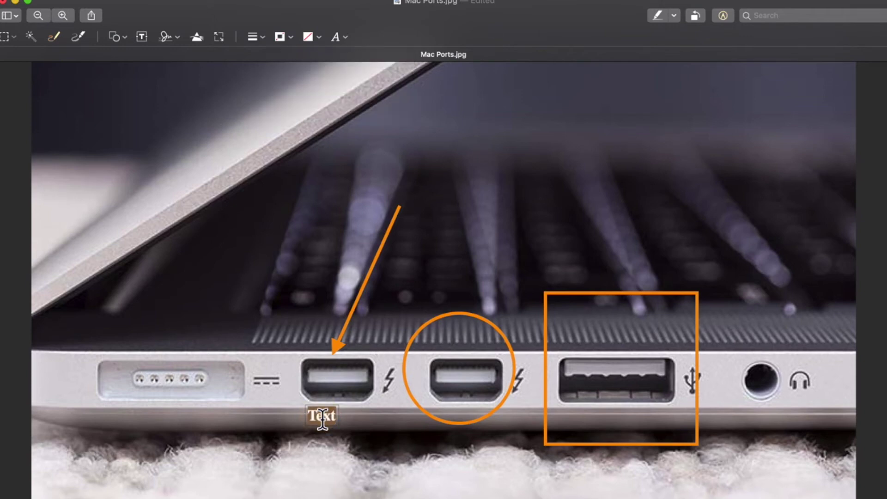
- Type 'Thunderbolt' as the label and nudge it under the left port
type("Thunderbol")
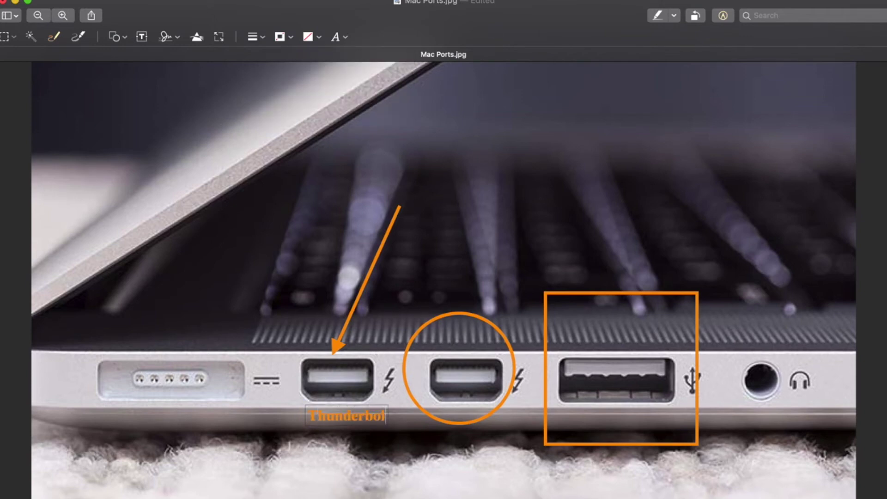
type("t")
left_click(344, 408)
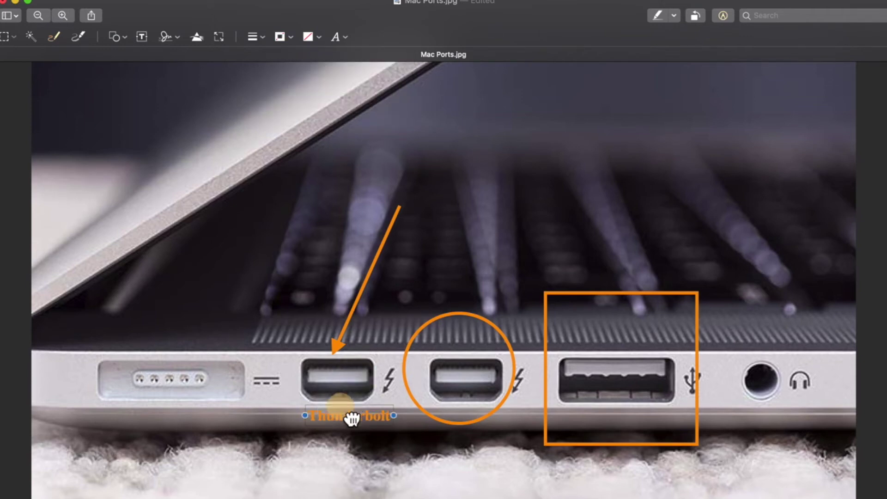
left_click_drag(352, 420, 340, 425)
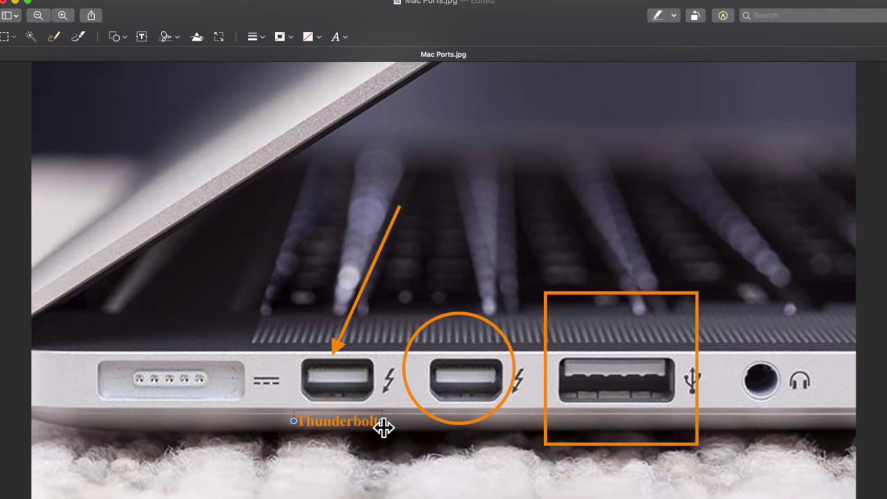
- Place a copy of the Thunderbolt label beneath the circled port
left_click_drag(359, 415, 472, 441)
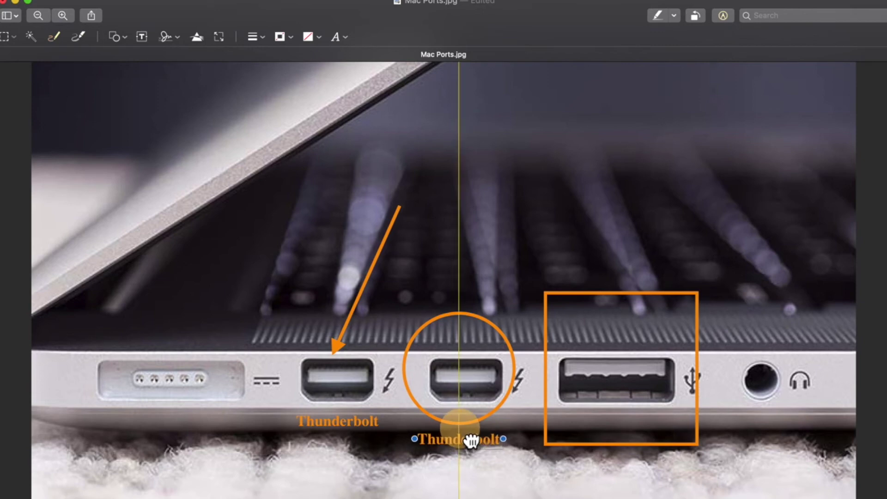
left_click_drag(471, 441, 471, 441)
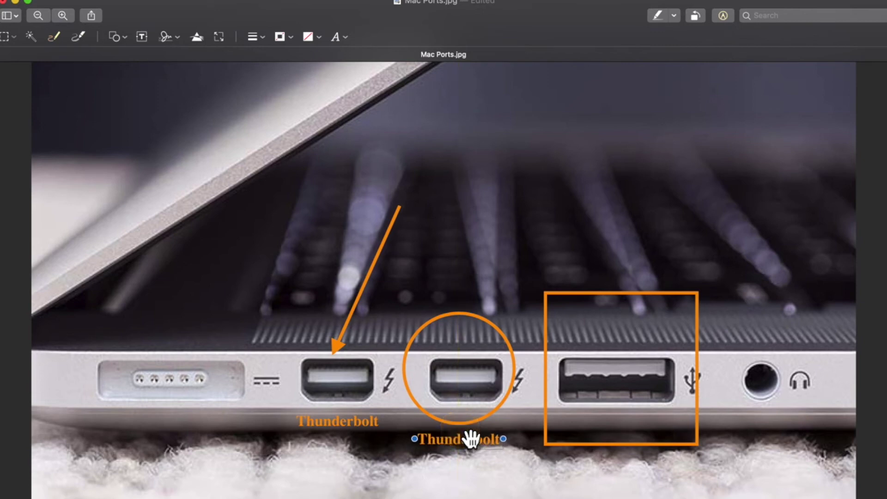
left_click(446, 483)
left_click(91, 17)
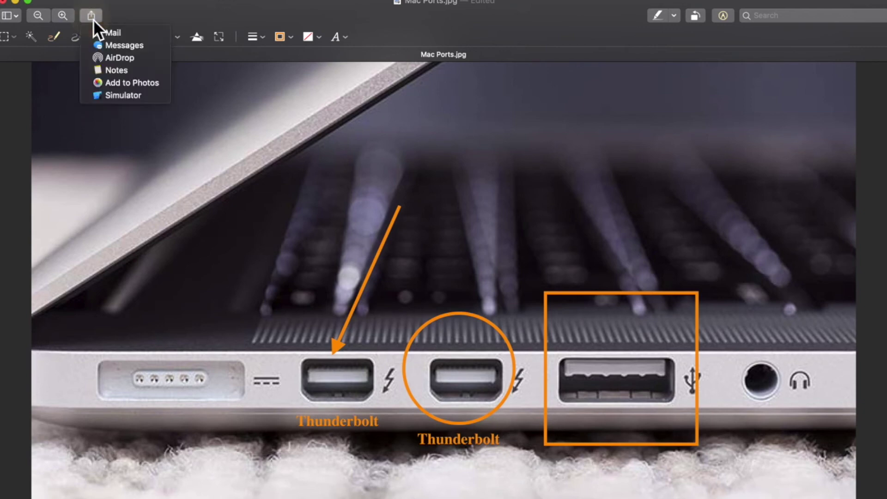
- Choose Mail to attach the annotated Mac Ports photo to a new message
left_click(122, 36)
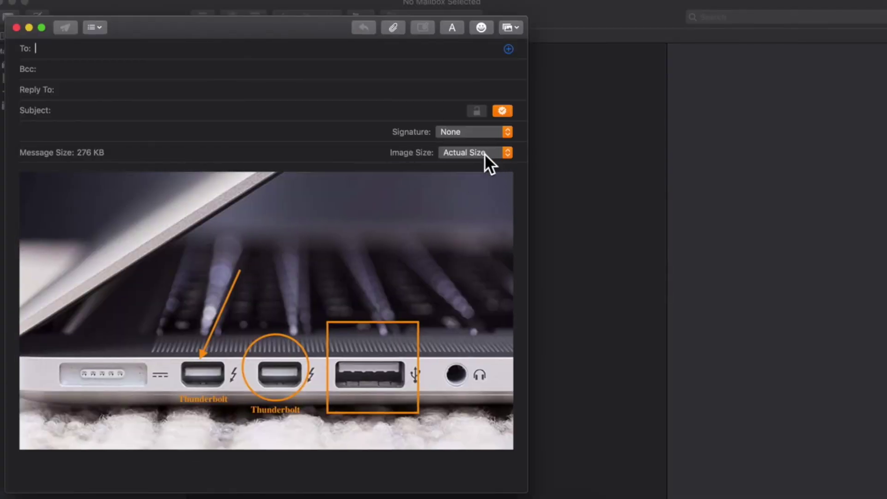
left_click(462, 154)
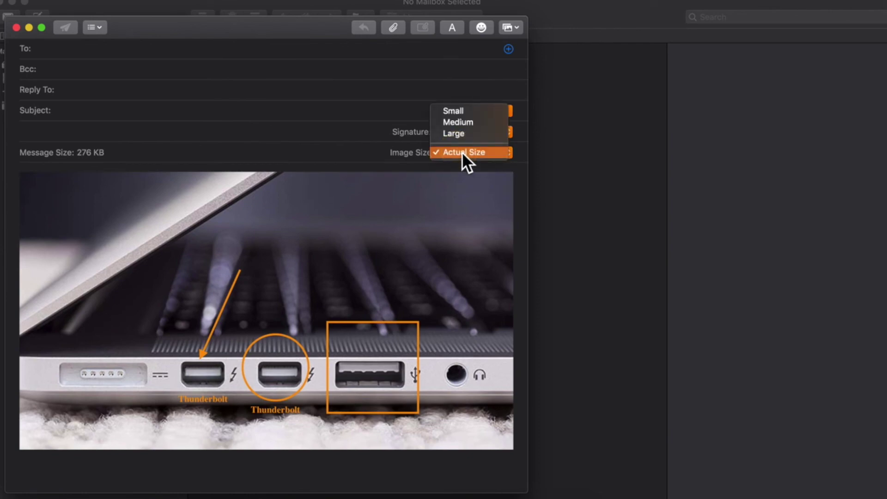
left_click(470, 114)
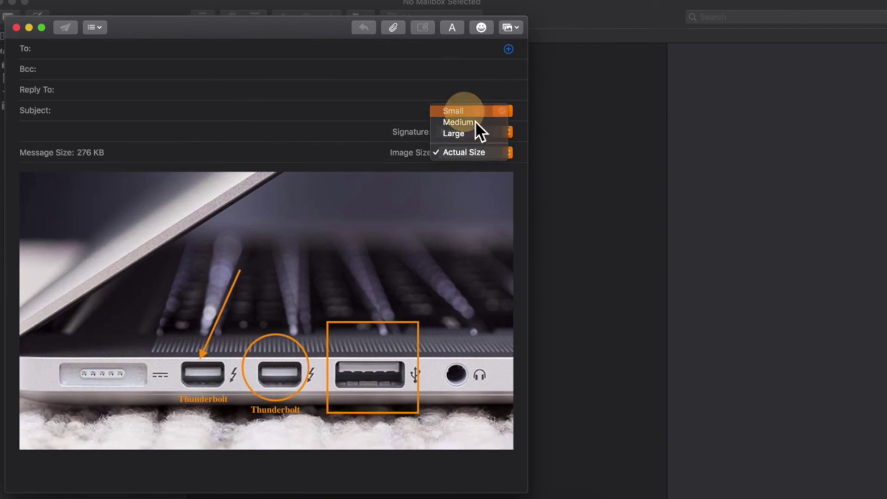
mouse_move(113, 277)
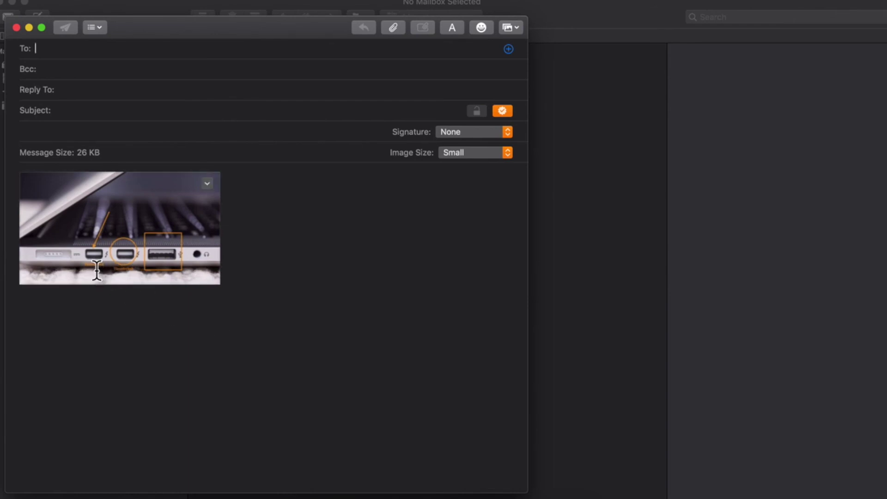
left_click(476, 152)
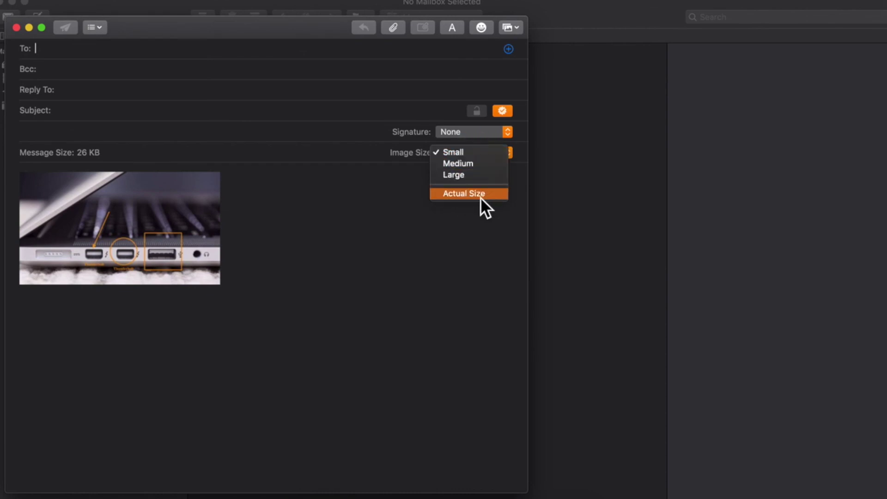
left_click(476, 165)
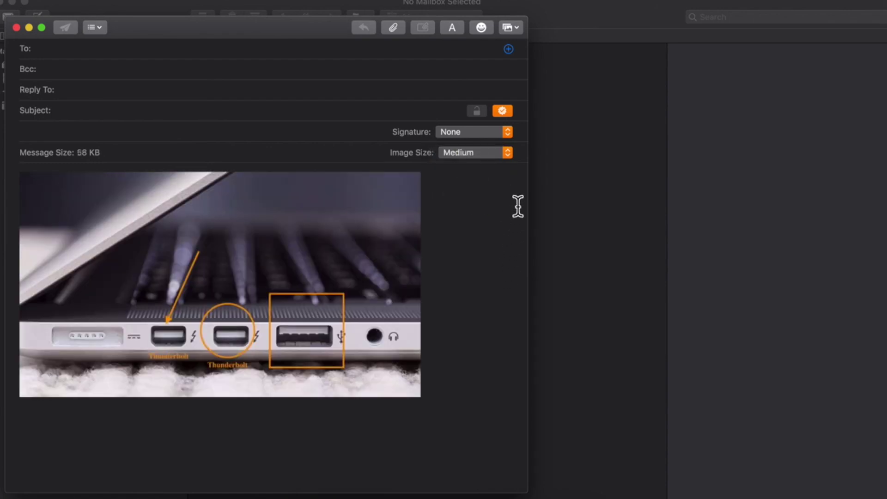
left_click(495, 156)
left_click(481, 183)
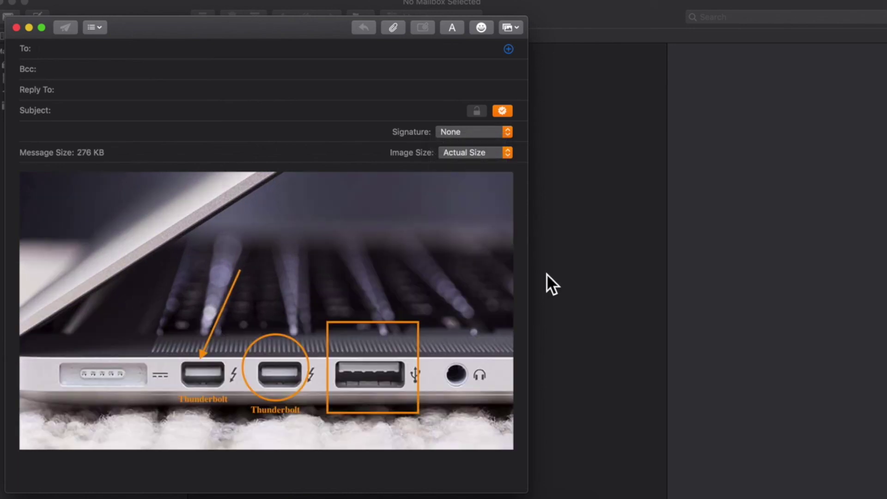